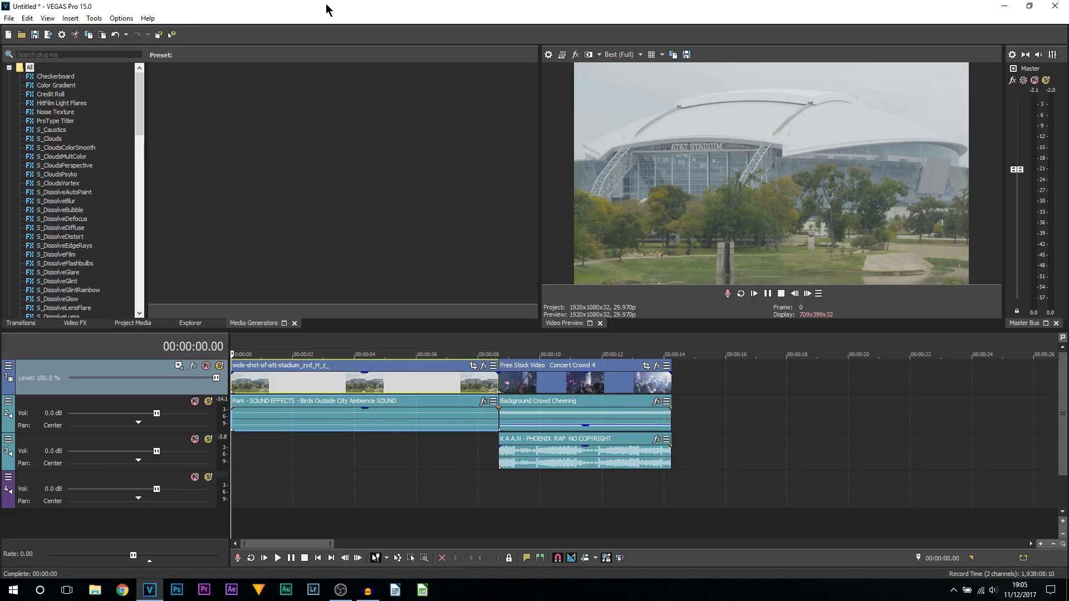
# - Preview the cut by playing the timeline from 00:00:05.10 past 00:00:10.12
pyautogui.hotkey('alt', 'Tab')
pyautogui.click(548, 385)
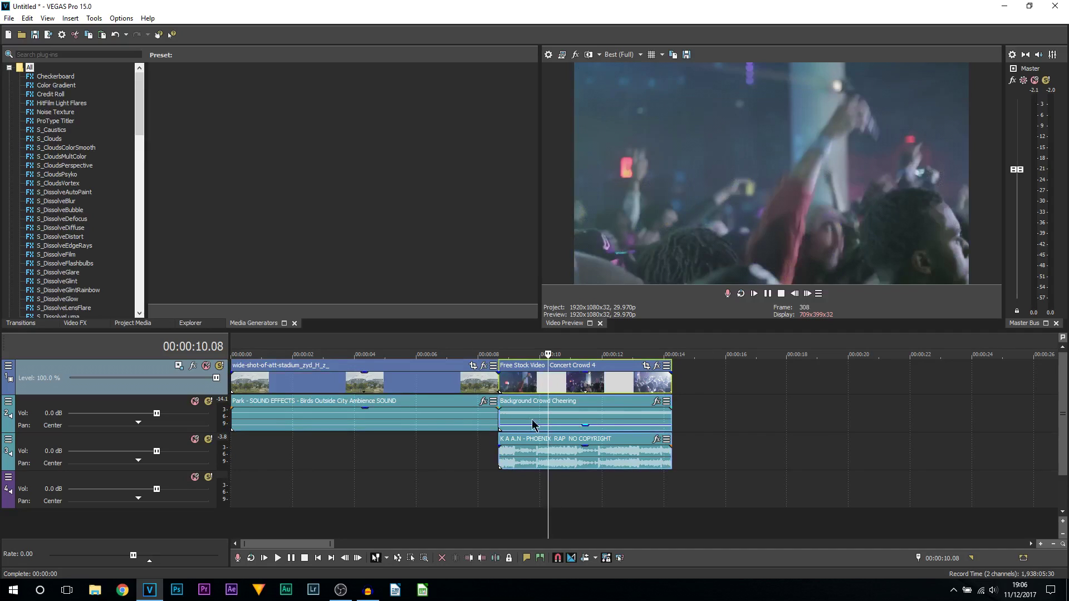
pyautogui.click(570, 409)
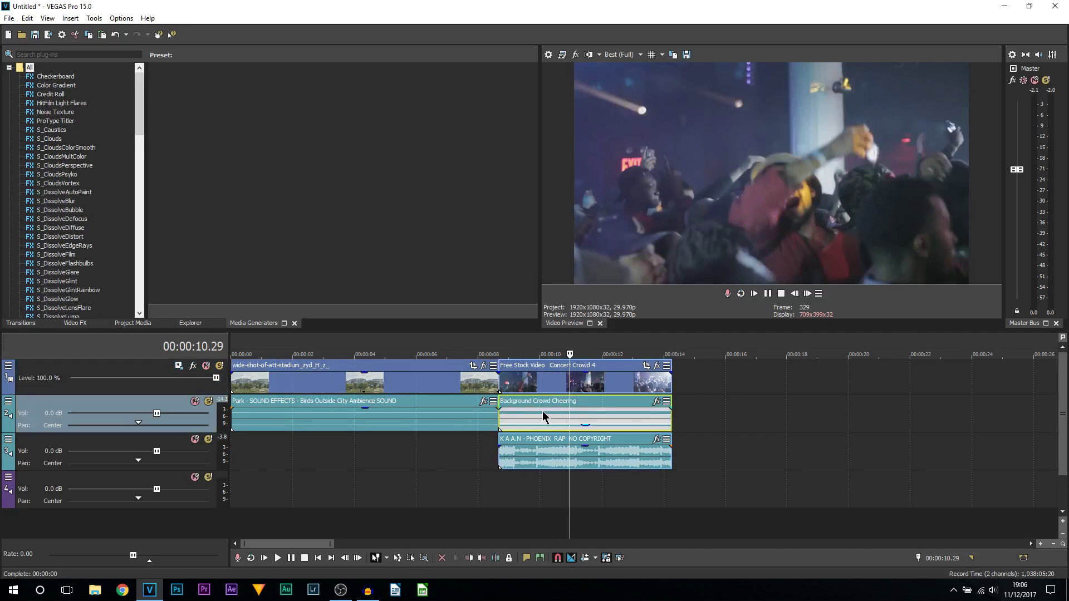
pyautogui.click(552, 465)
pyautogui.click(552, 465)
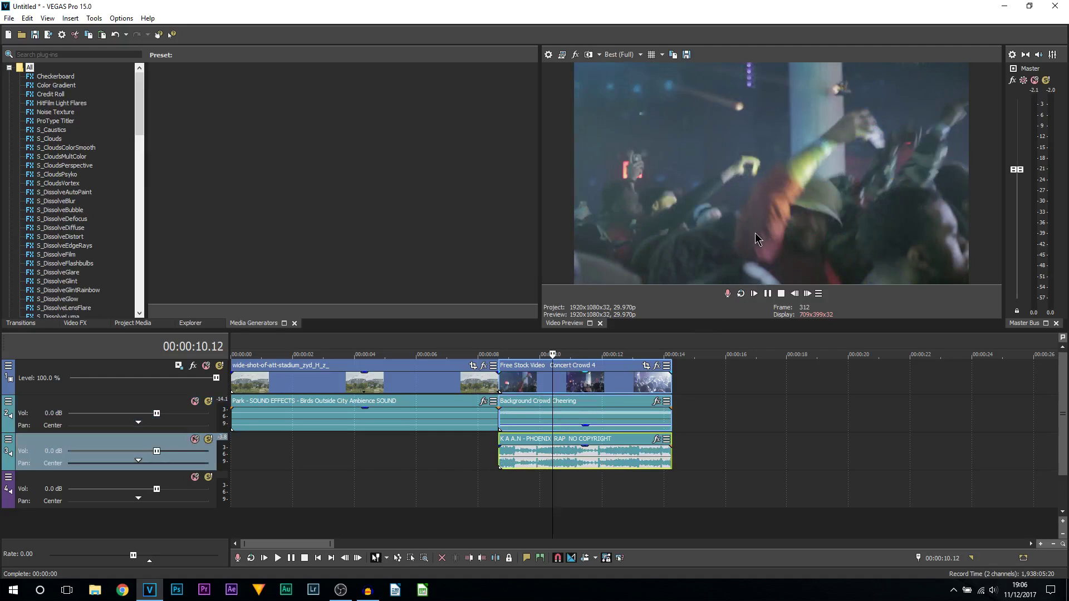
pyautogui.click(396, 462)
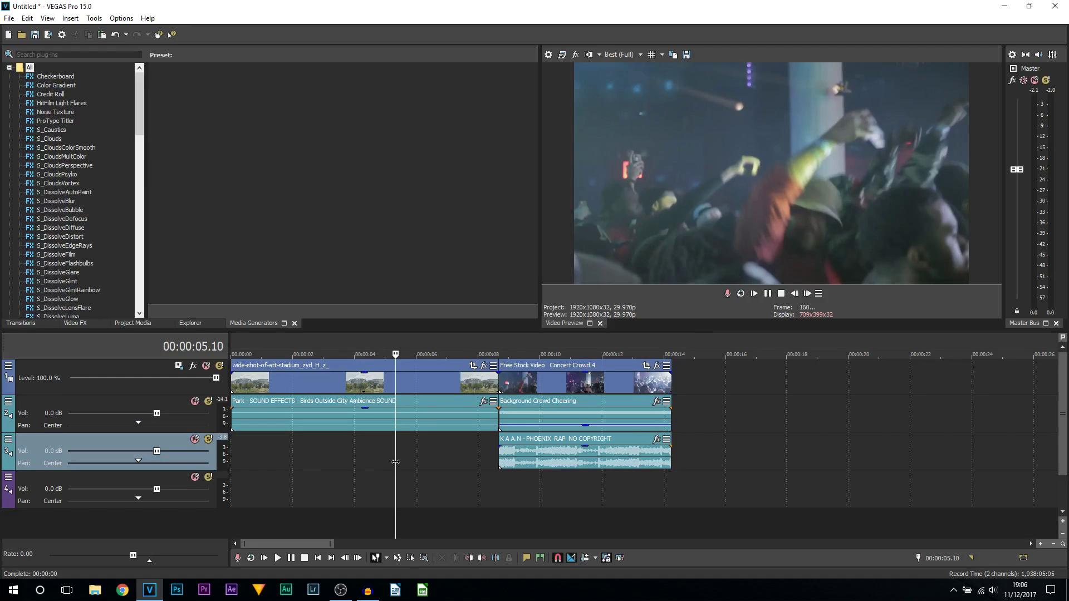
pyautogui.press('space')
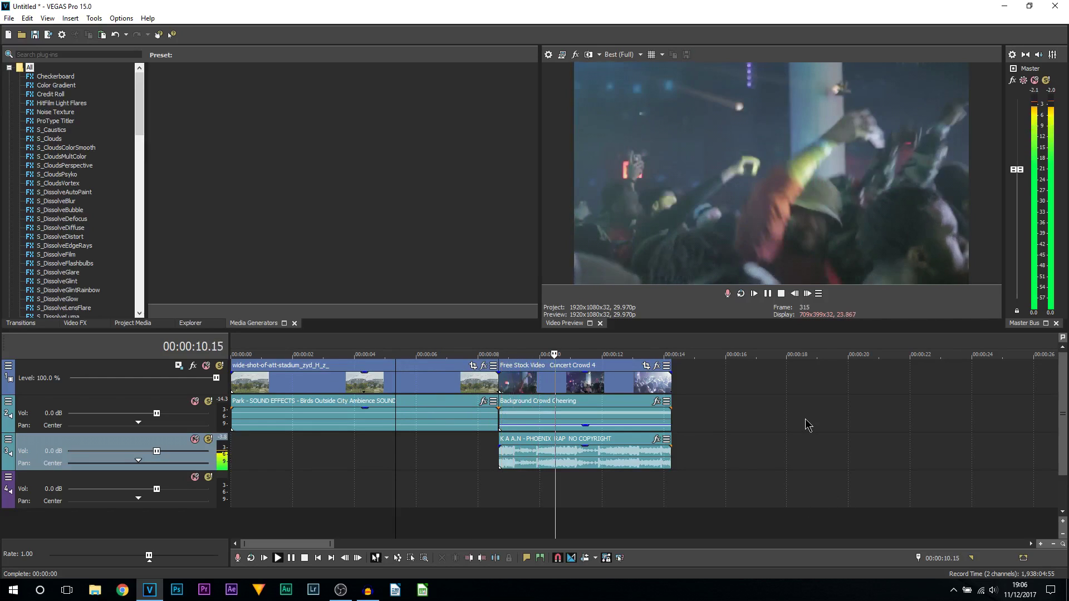
pyautogui.press('space')
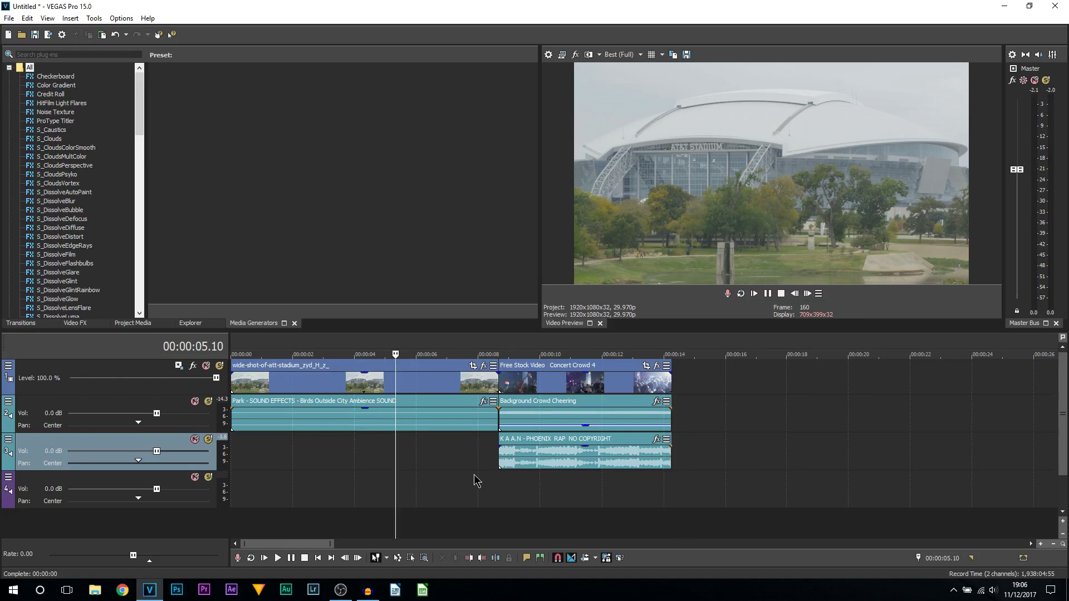
# - Split the stadium shot at 00:00:07.04, then select the Background Crowd Cheering and PHOENIX RAP audio
pyautogui.click(500, 409)
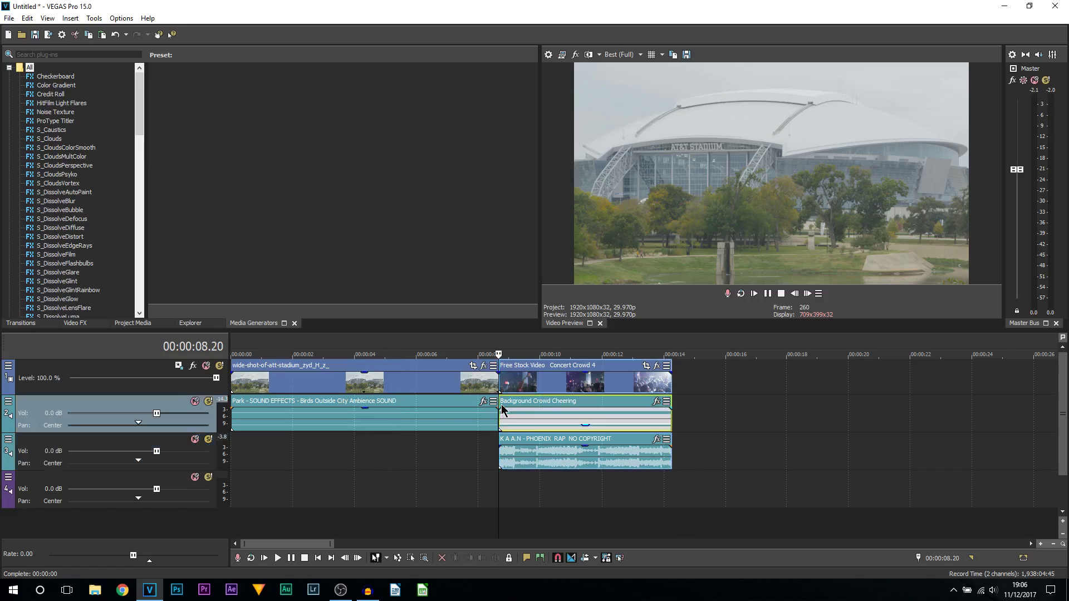
pyautogui.scroll(2, 585, 371)
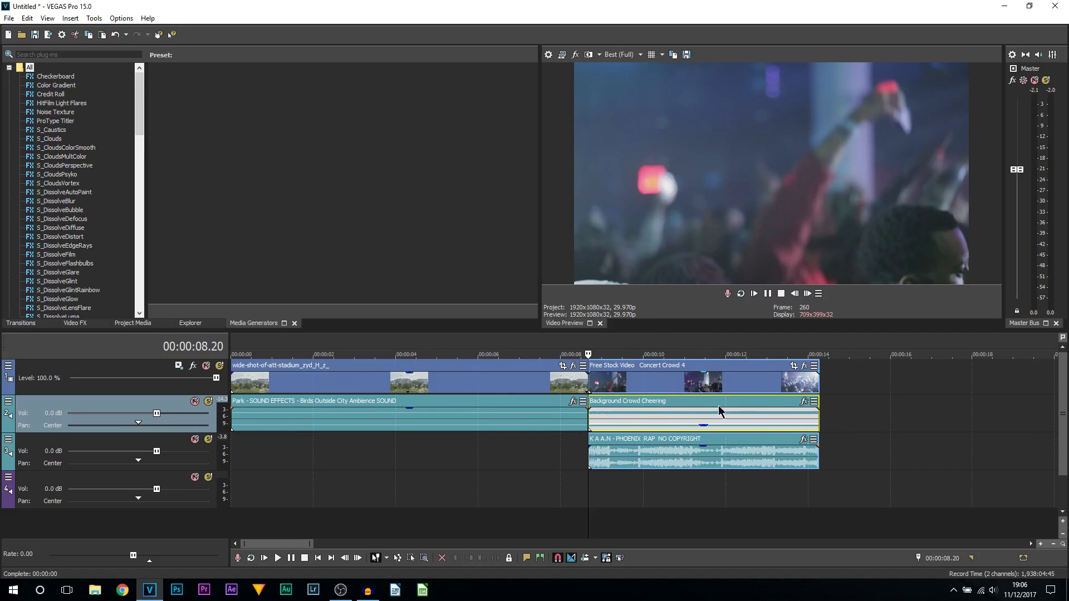
pyautogui.click(526, 340)
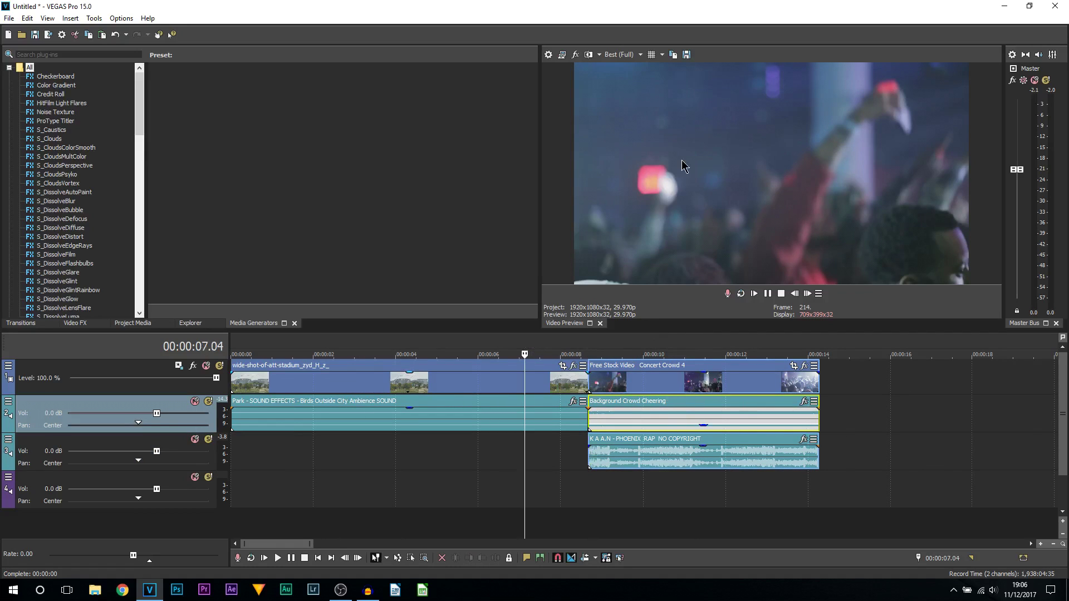
pyautogui.click(513, 387)
pyautogui.press('s')
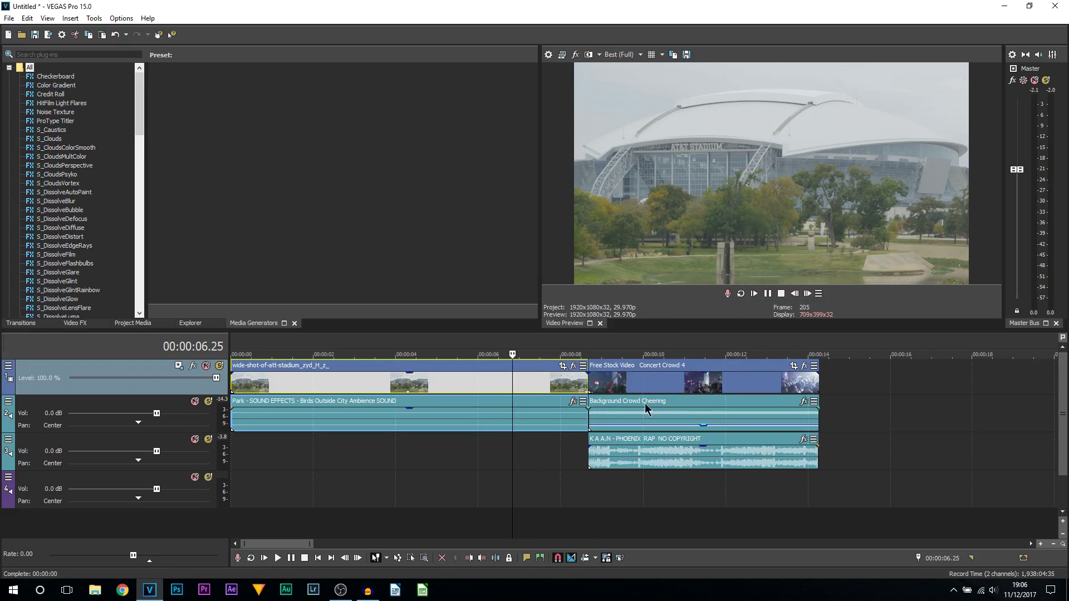
pyautogui.click(605, 423)
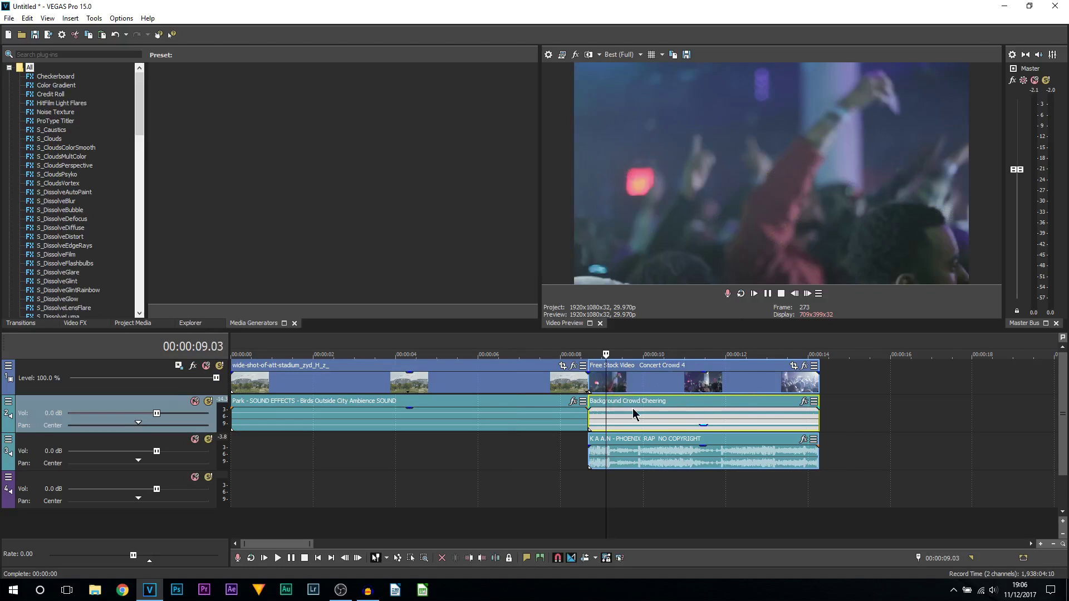
pyautogui.keyDown('ctrl'); pyautogui.click(606, 464); pyautogui.keyUp('ctrl')
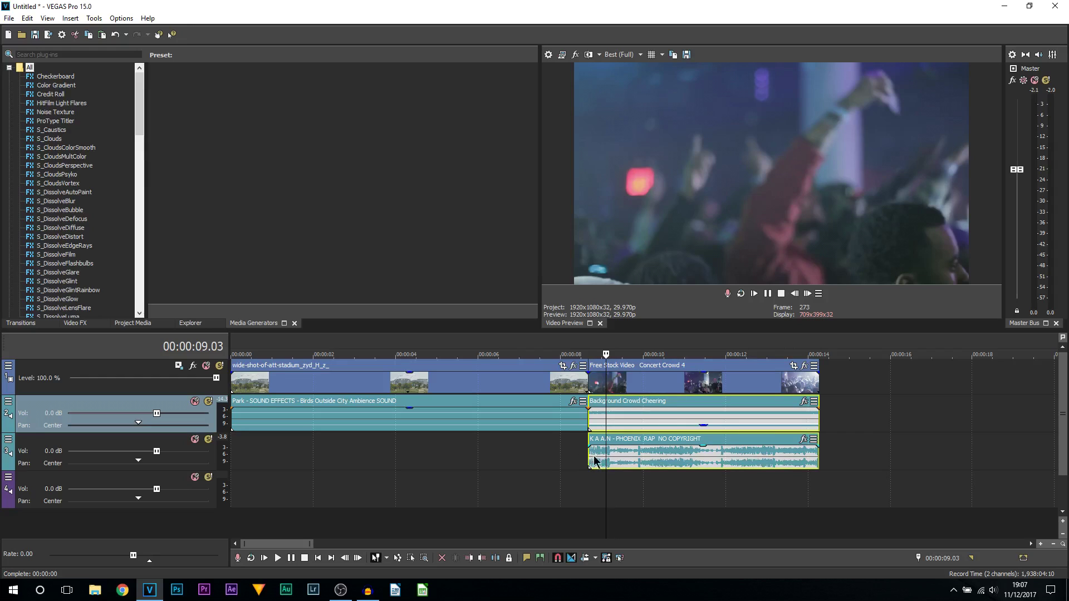
# - Slide both concert audio events, then shorten the Park ambience audio by two seconds
pyautogui.moveTo(639, 425); pyautogui.dragTo(616, 427)
pyautogui.click(545, 428)
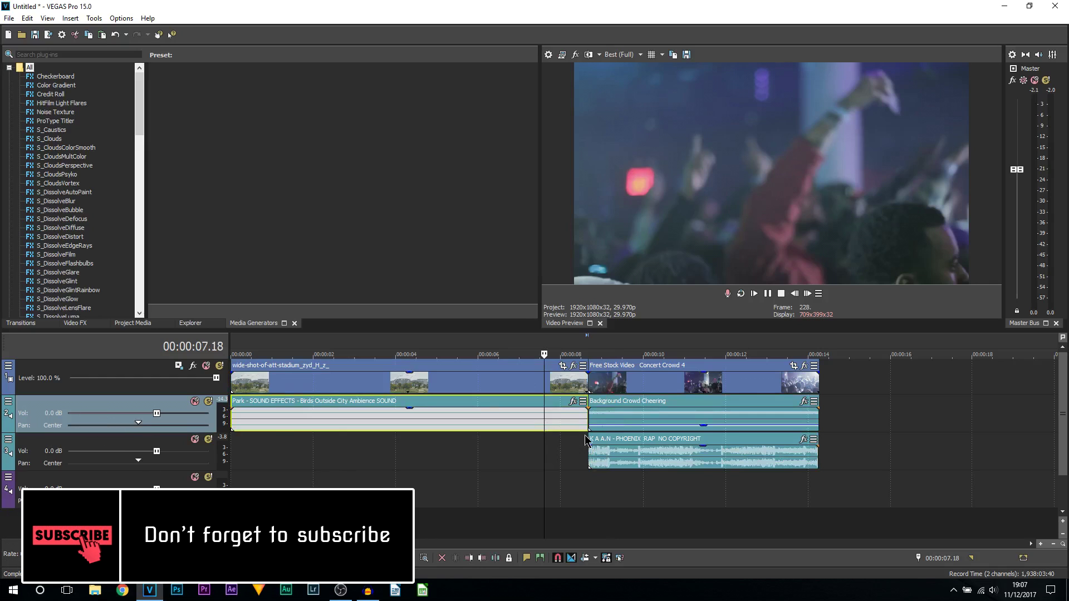
pyautogui.moveTo(584, 413); pyautogui.dragTo(502, 420)
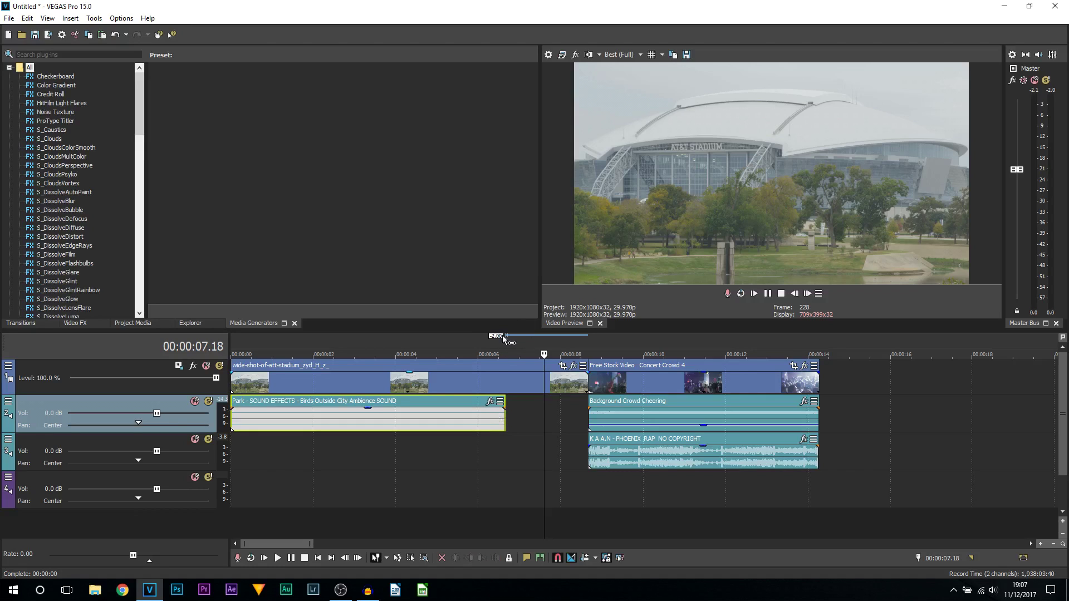
# - Extend the Background Crowd Cheering and PHOENIX RAP audio two seconds earlier to meet the Park ambience
pyautogui.click(596, 421)
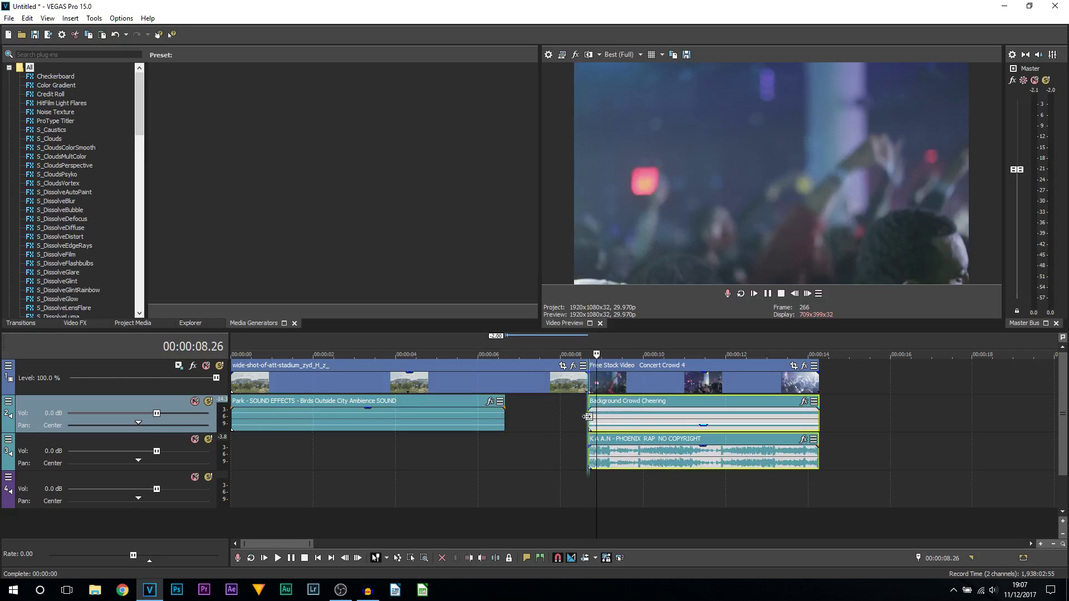
pyautogui.moveTo(588, 416); pyautogui.dragTo(505, 417)
pyautogui.moveTo(588, 452); pyautogui.dragTo(505, 452)
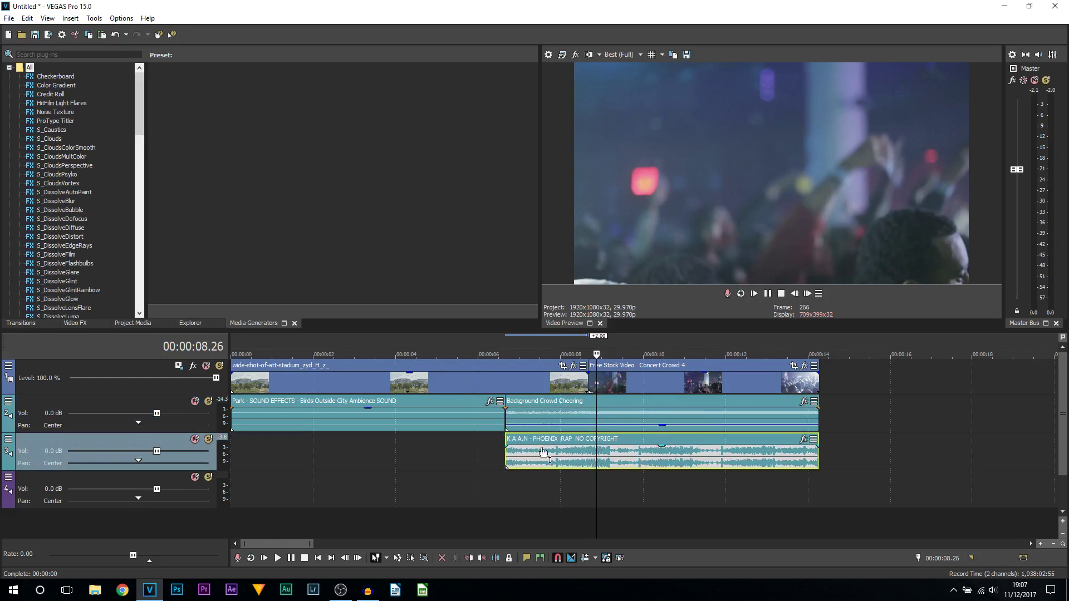
pyautogui.click(603, 386)
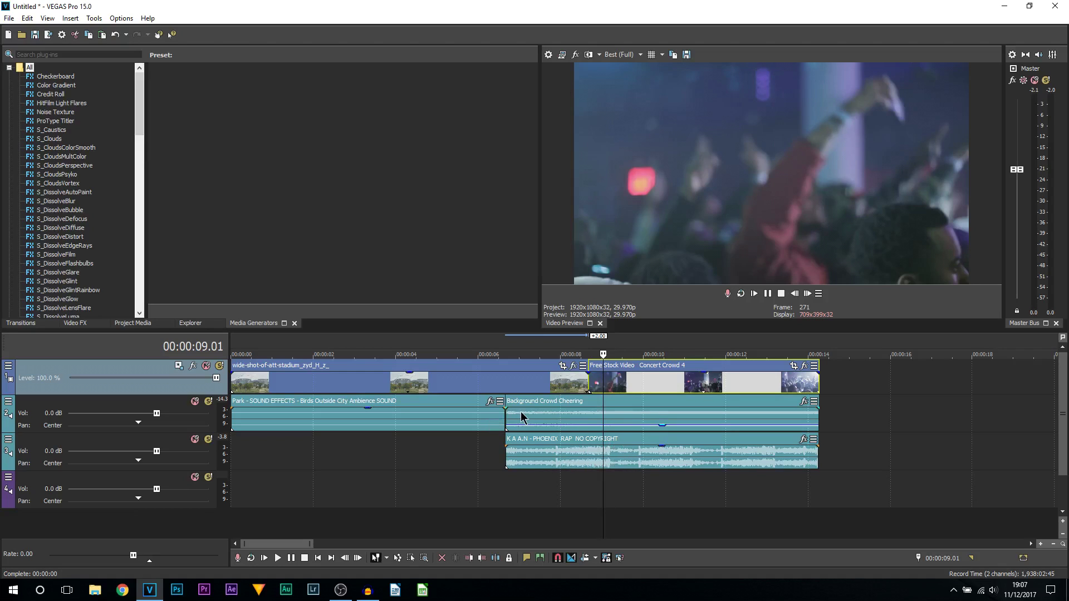
# - Add fade-ins at the start of the Background Crowd Cheering and PHOENIX RAP audio
pyautogui.click(490, 425)
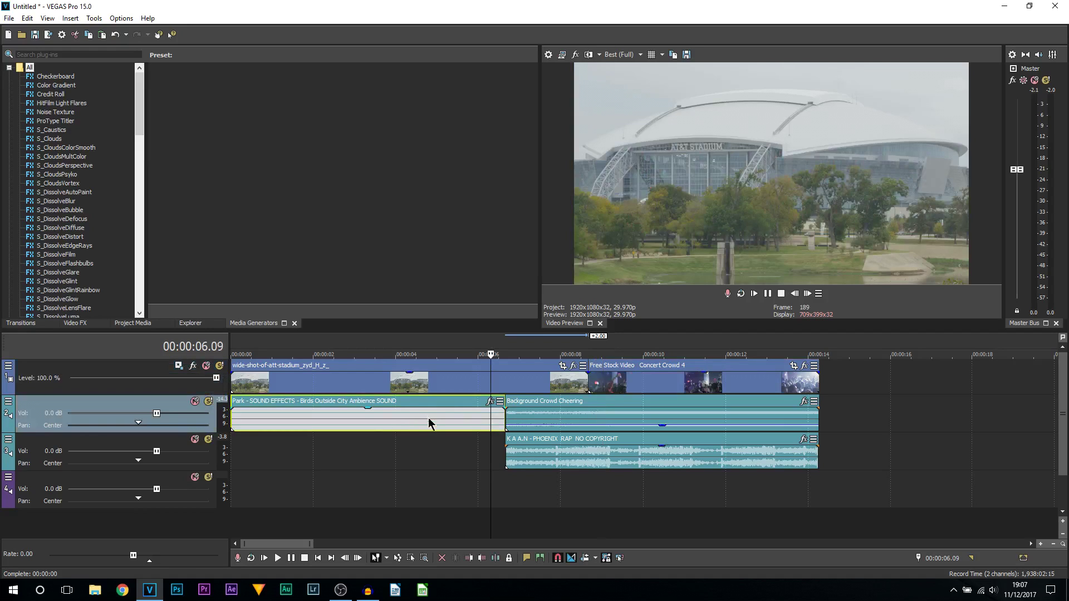
pyautogui.click(566, 421)
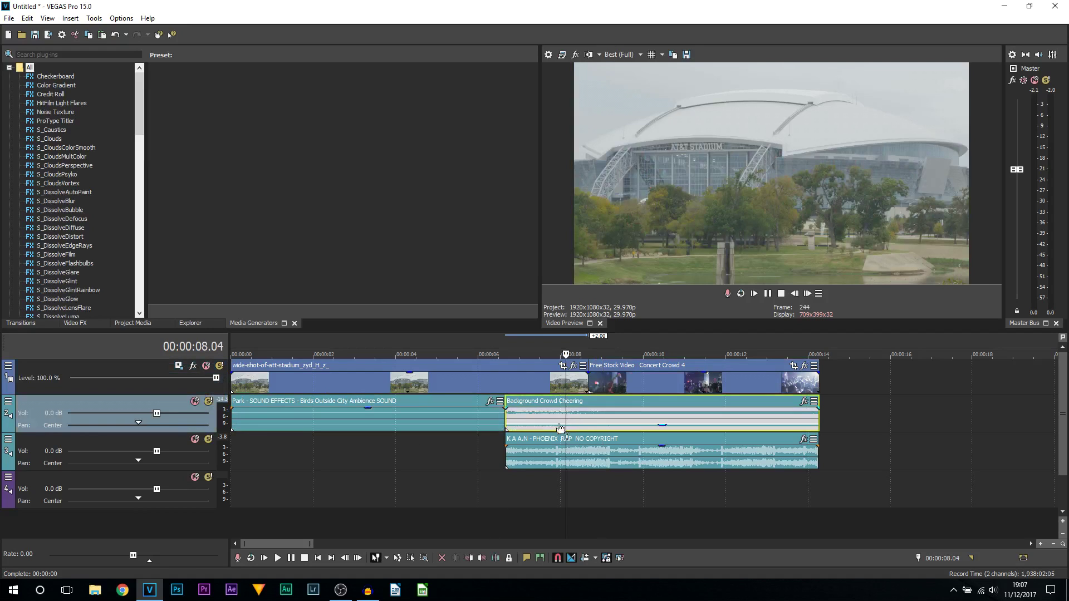
pyautogui.click(373, 428)
pyautogui.moveTo(502, 415); pyautogui.dragTo(529, 426)
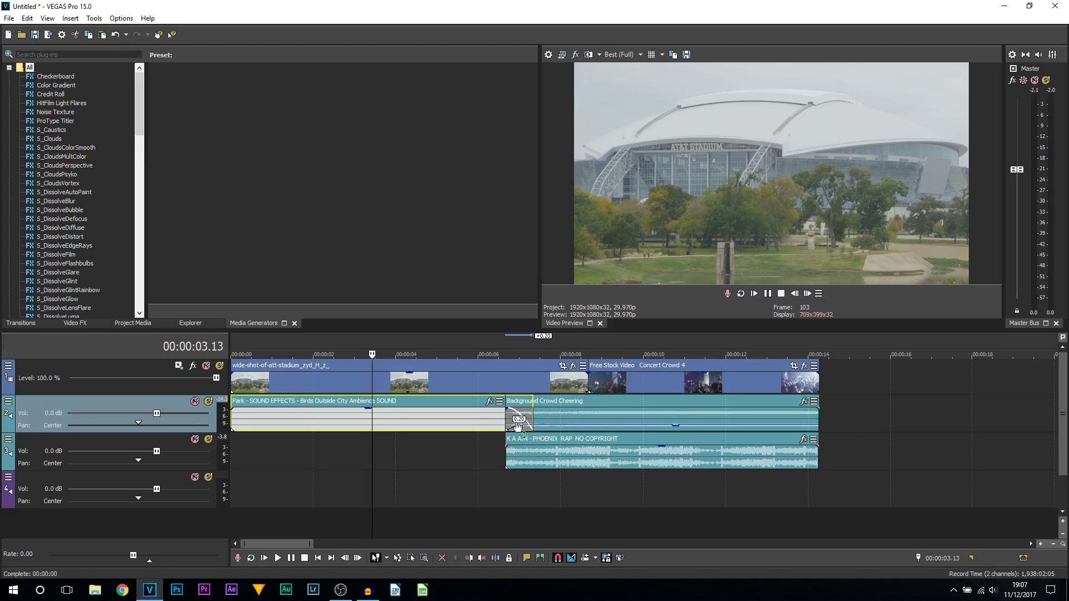
pyautogui.moveTo(507, 440); pyautogui.dragTo(532, 445)
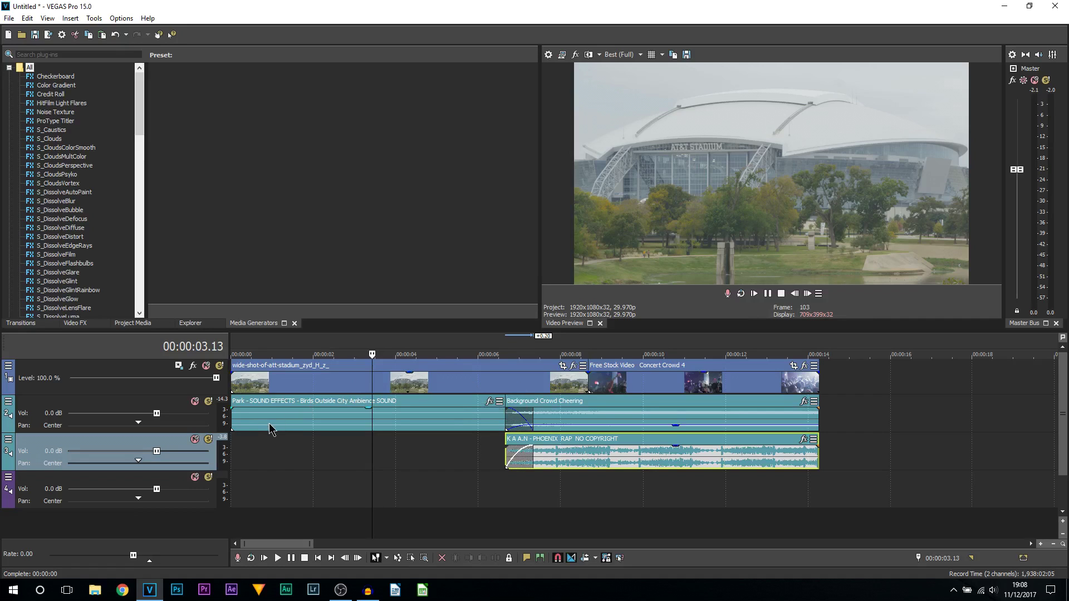
# - Check the J cut by moving the playhead through the crowd audio and concert shot, then back to 4 seconds
pyautogui.click(521, 388)
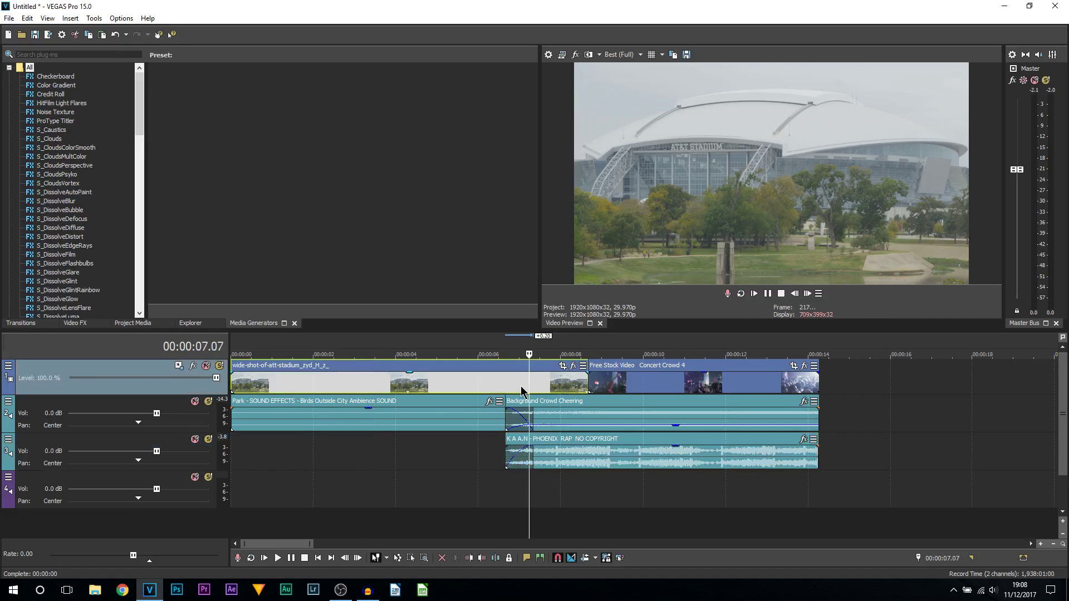
pyautogui.click(568, 413)
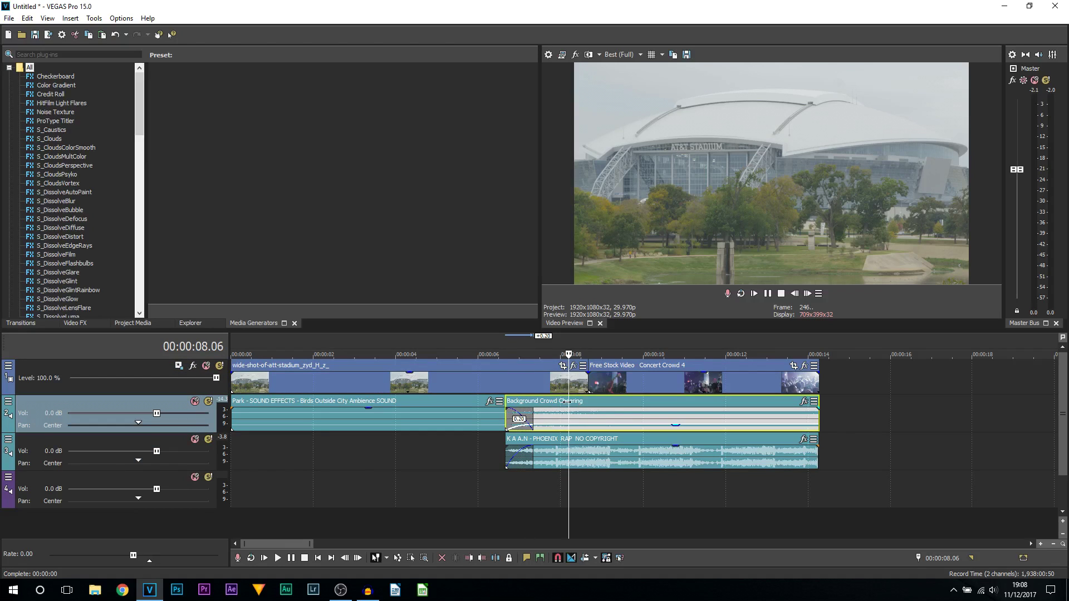
pyautogui.click(577, 401)
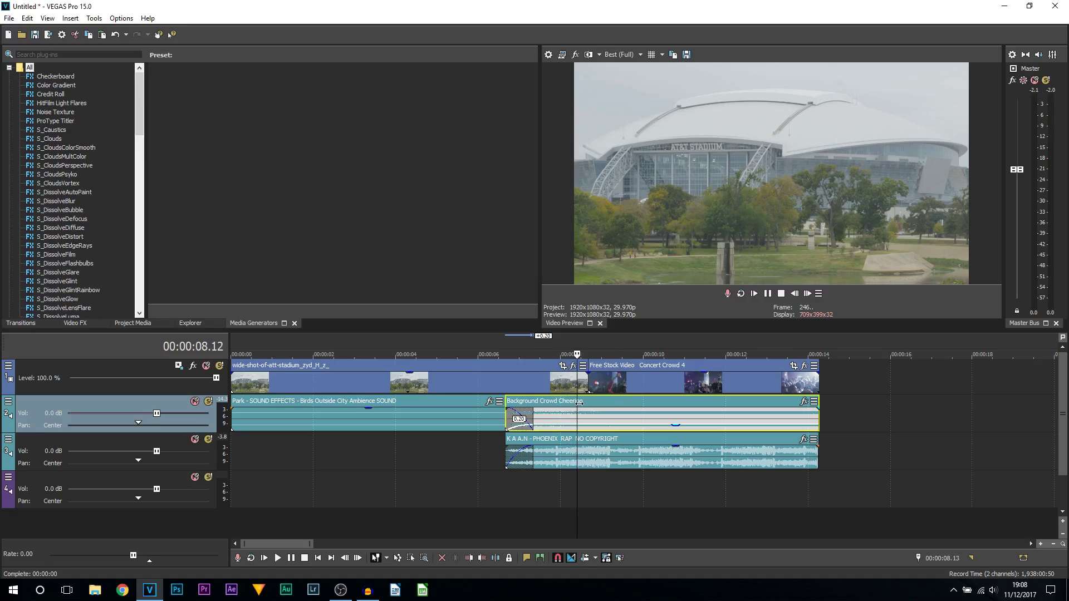
pyautogui.click(611, 413)
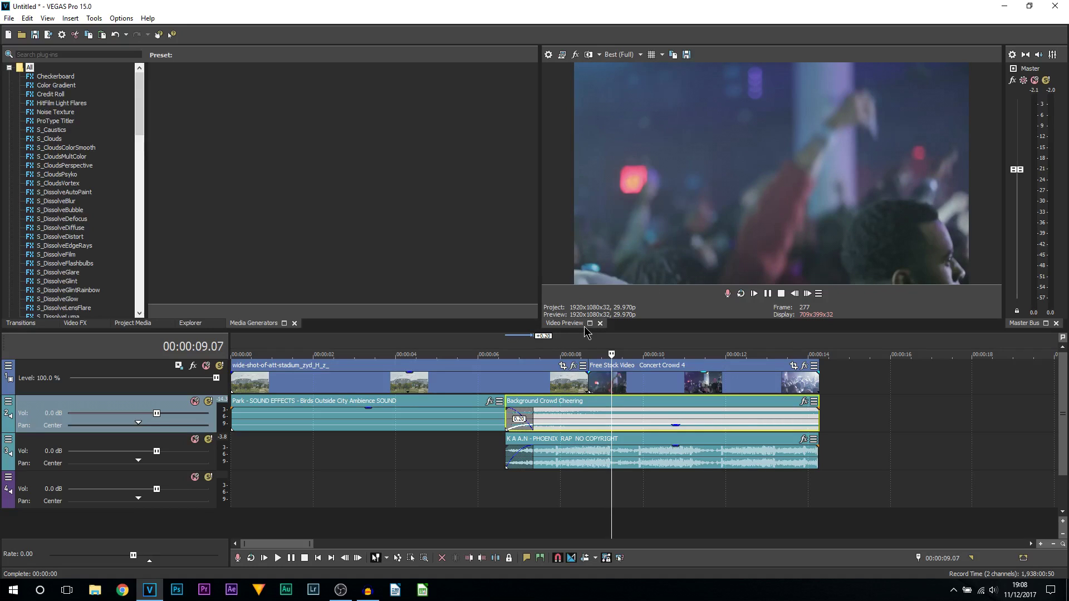
pyautogui.click(396, 342)
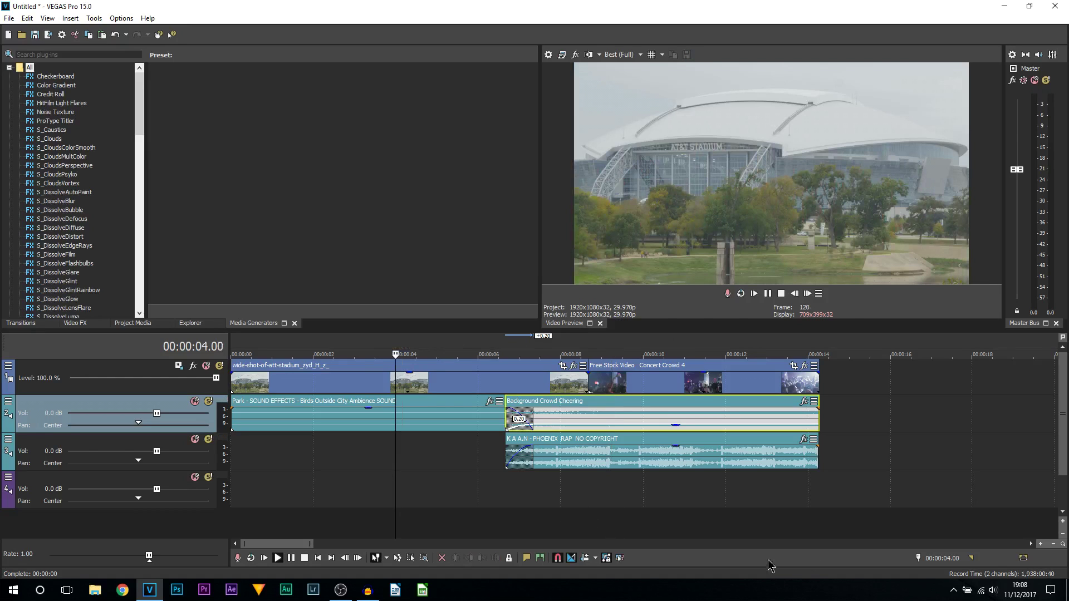
pyautogui.press('space')
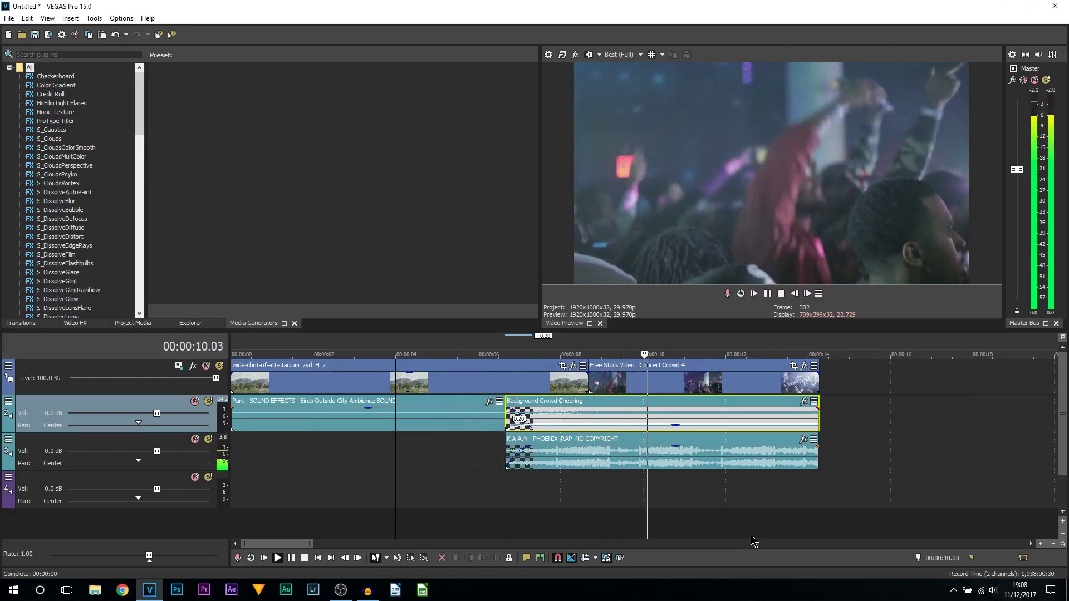
pyautogui.press('space')
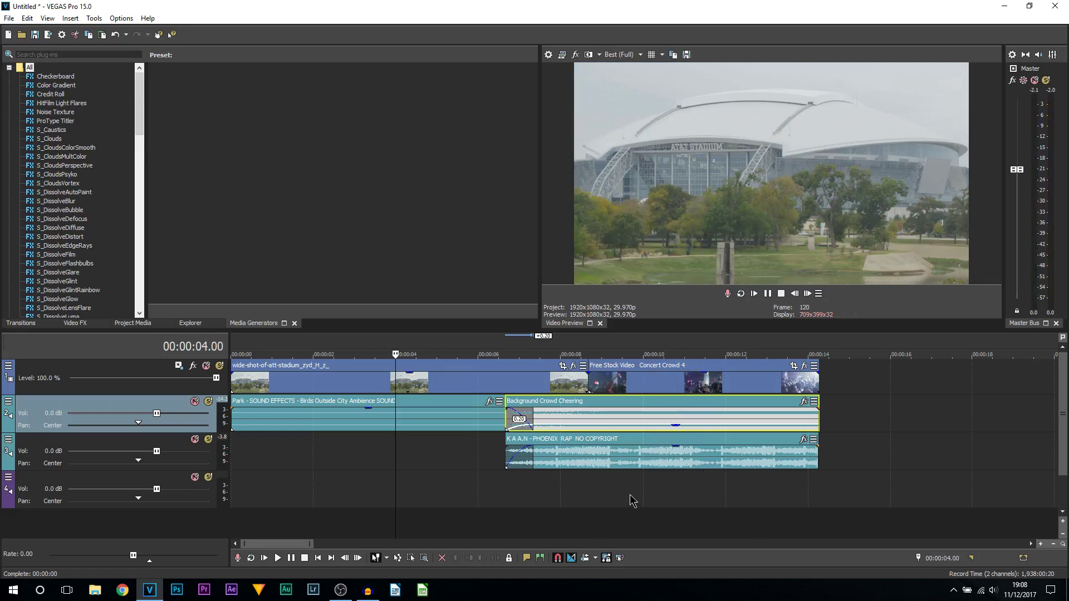
pyautogui.click(589, 378)
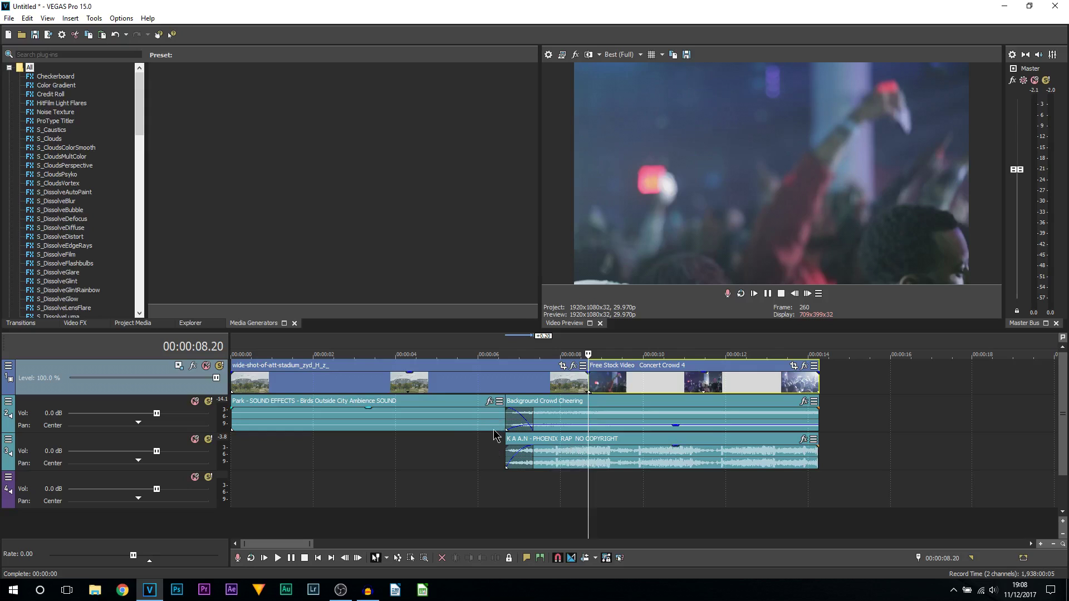
pyautogui.moveTo(298, 551); pyautogui.dragTo(611, 561)
# - Inspect the 1:48 cut by selecting the concert, stadium, crowd cheering, rap and Park ambience events
pyautogui.click(406, 392)
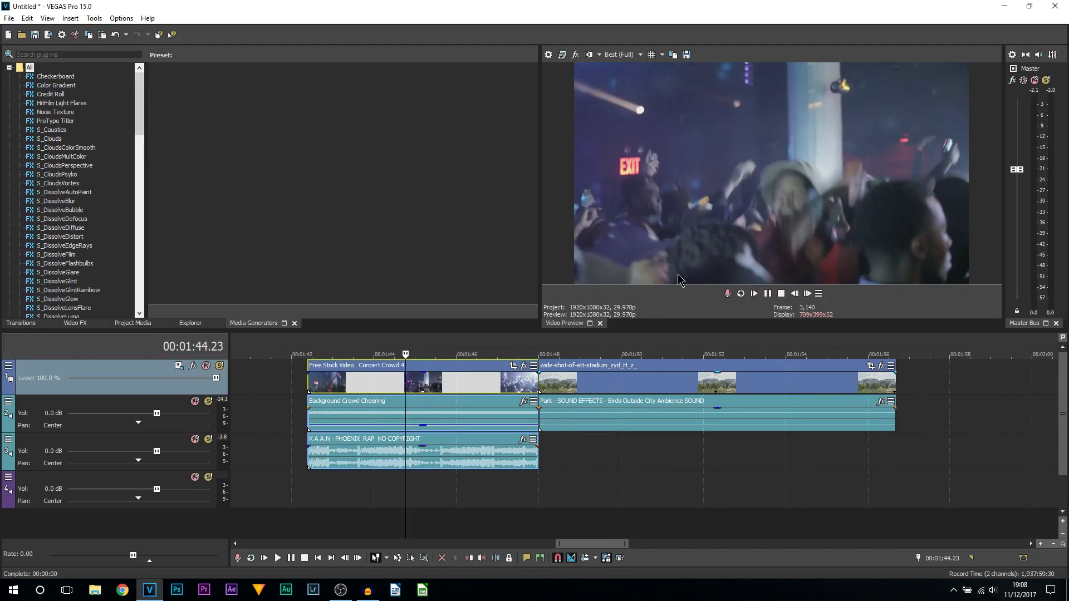
pyautogui.click(560, 391)
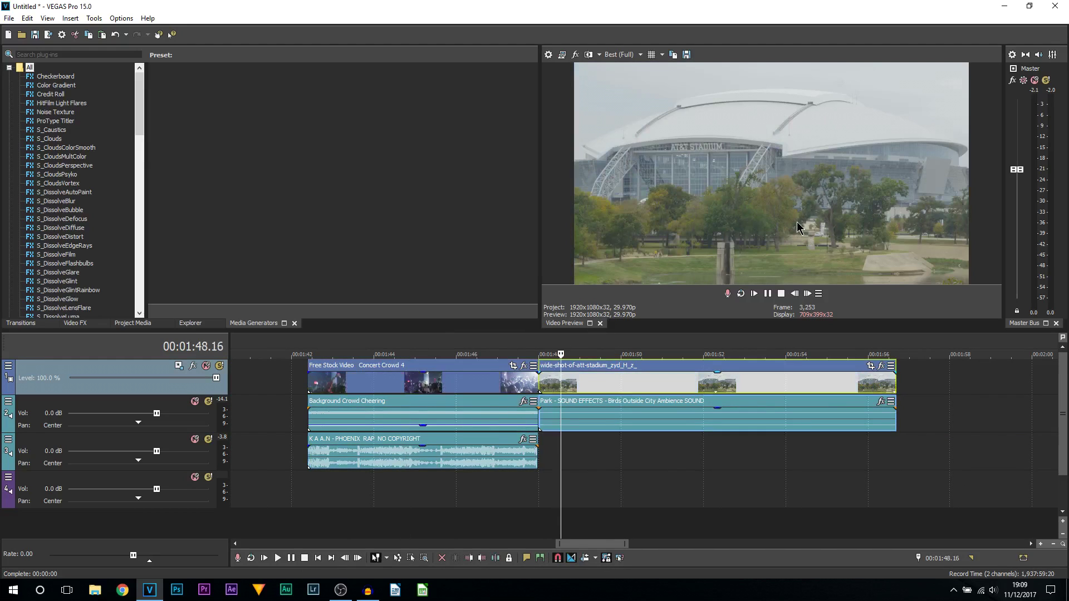
pyautogui.click(533, 410)
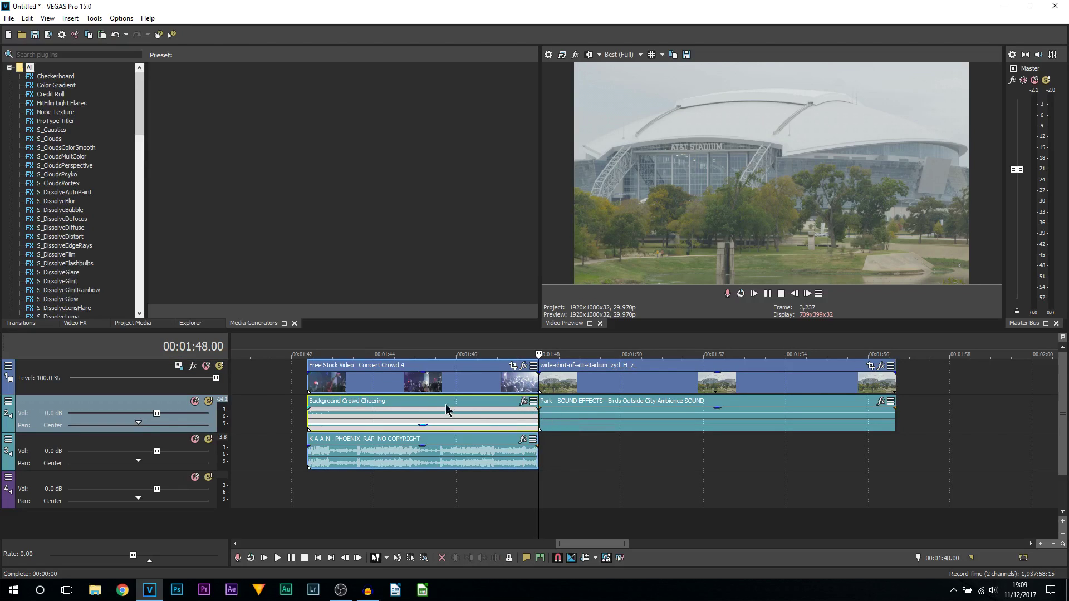
pyautogui.click(474, 379)
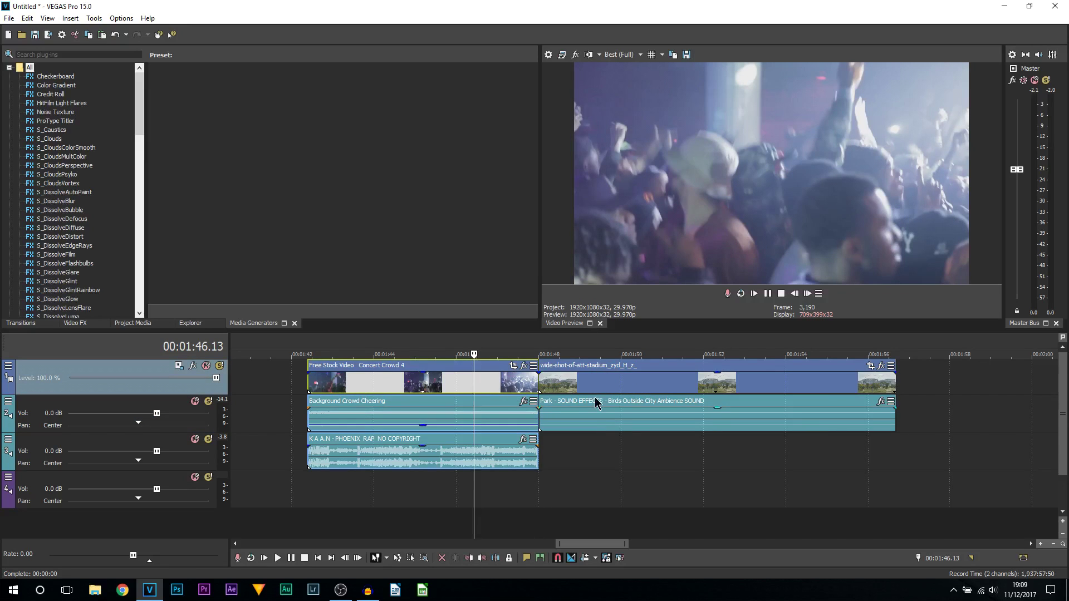
pyautogui.click(588, 423)
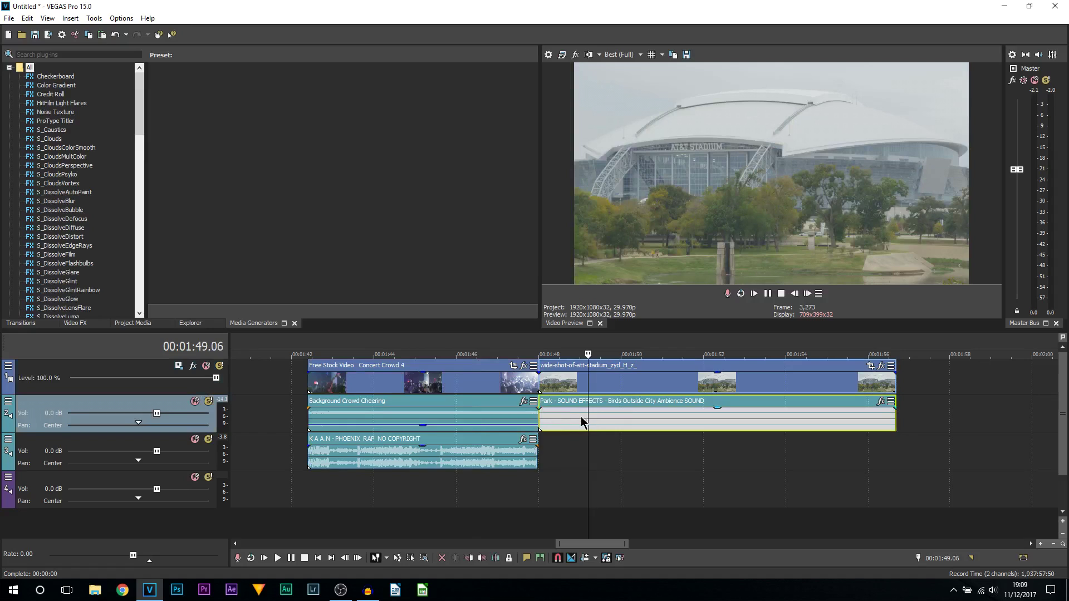
pyautogui.moveTo(539, 414); pyautogui.dragTo(445, 425)
pyautogui.click(446, 424)
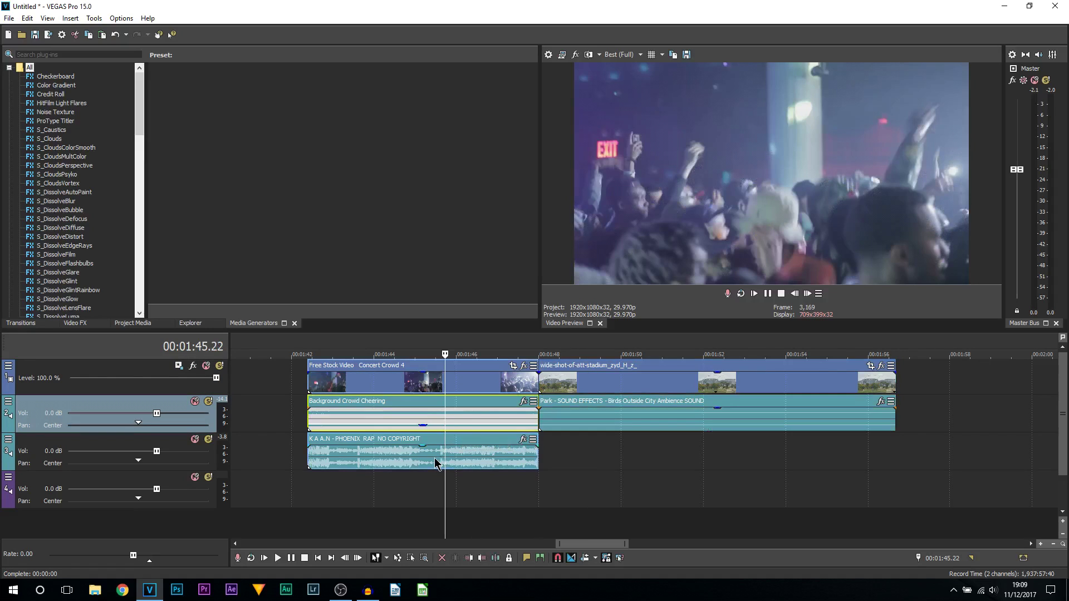
pyautogui.click(544, 417)
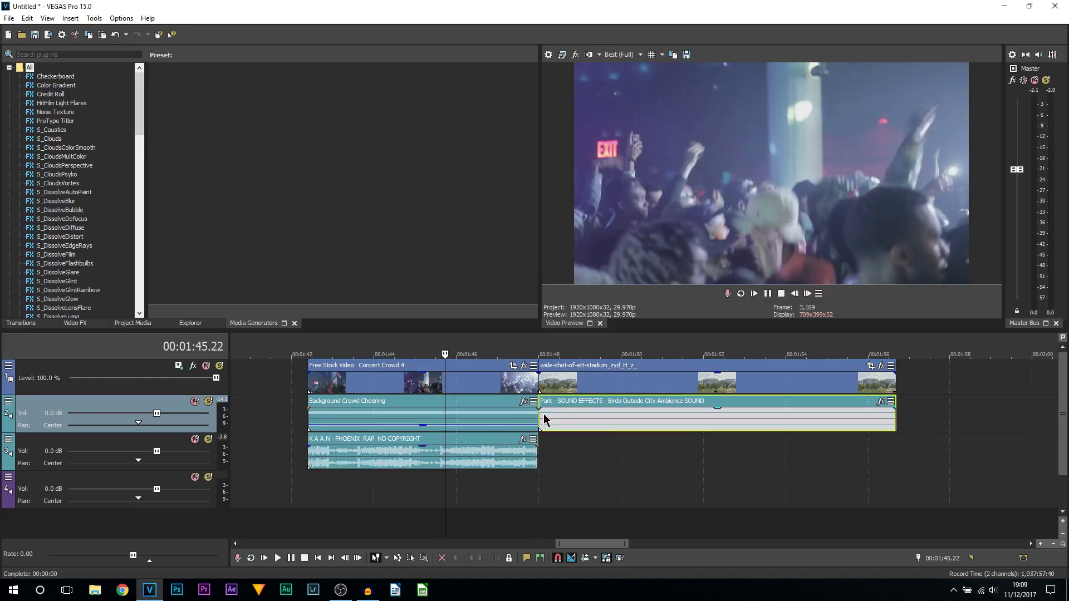
# - Start the Park ambience after the stadium cut and extend crowd cheering and rap audio past it
pyautogui.moveTo(540, 421); pyautogui.dragTo(621, 424)
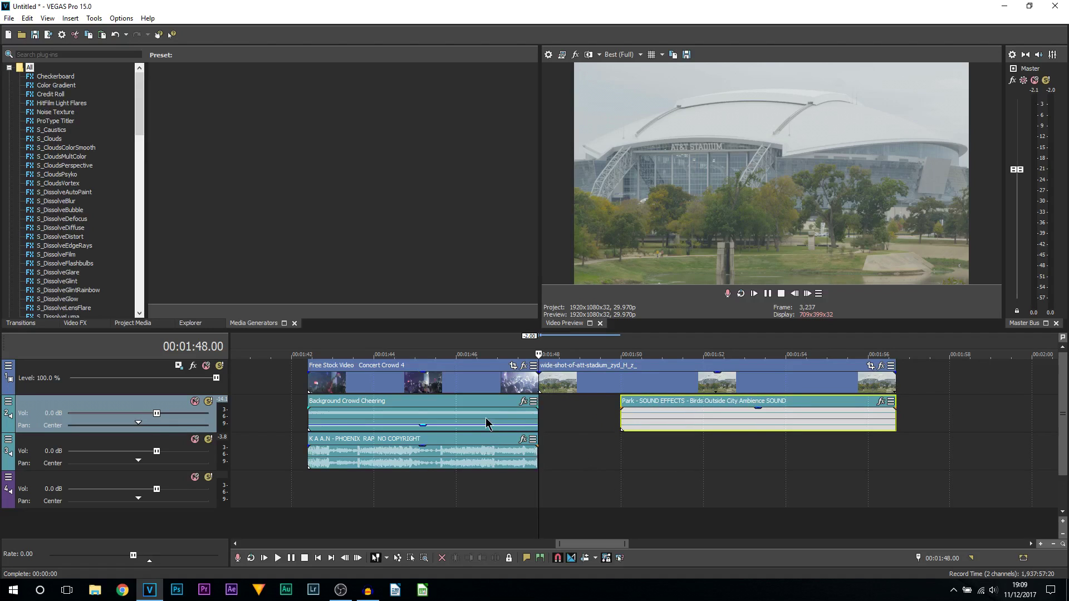
pyautogui.click(486, 424)
pyautogui.moveTo(537, 423); pyautogui.dragTo(648, 430)
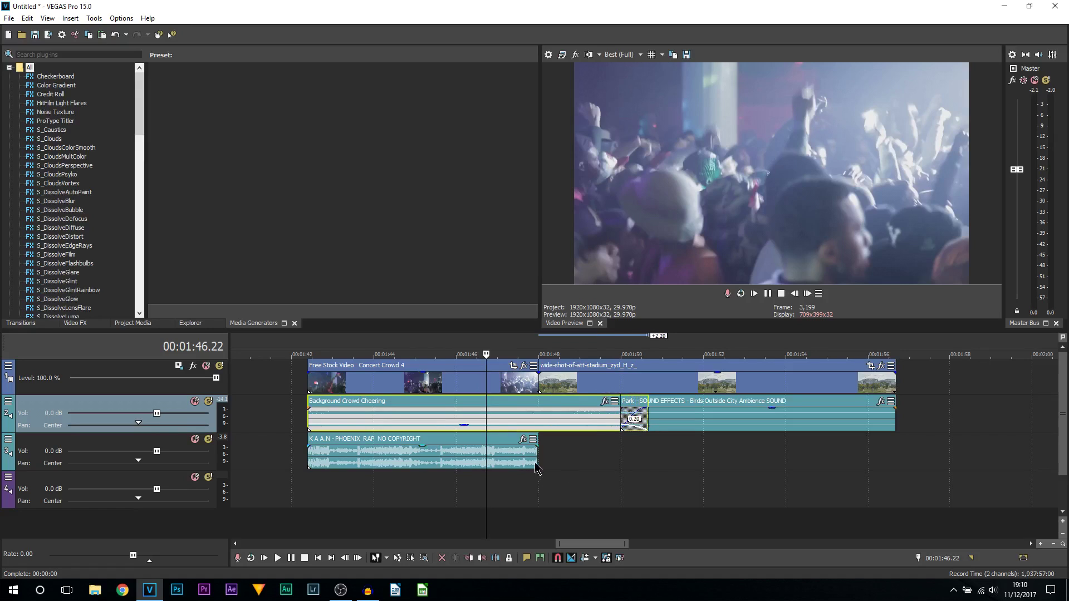
pyautogui.moveTo(538, 460)
pyautogui.mouseDown()
pyautogui.moveTo(649, 460)
pyautogui.moveTo(623, 446)
pyautogui.mouseUp()
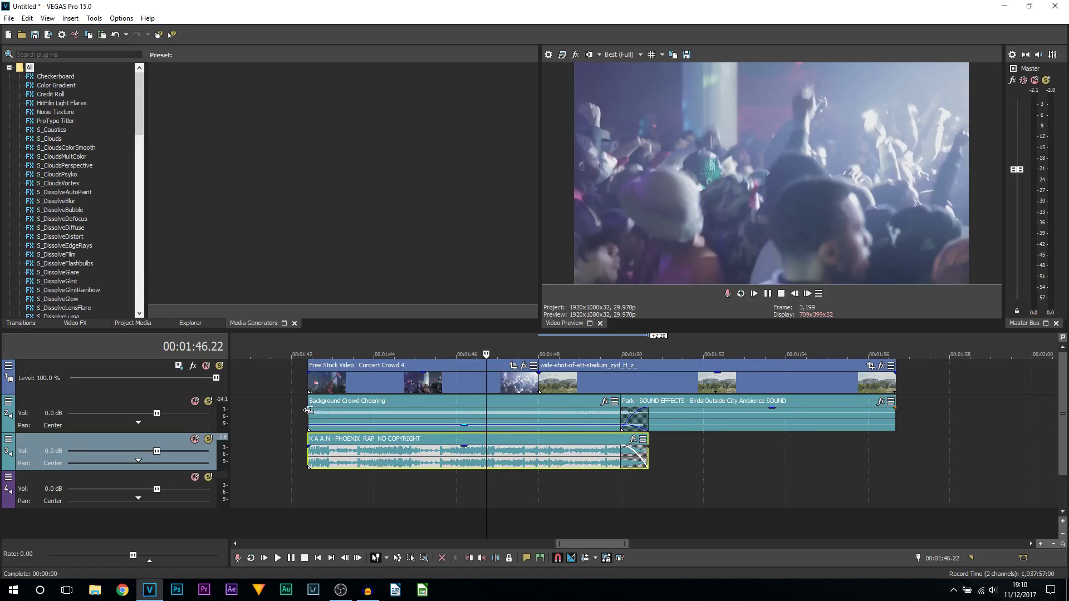
pyautogui.click(424, 420)
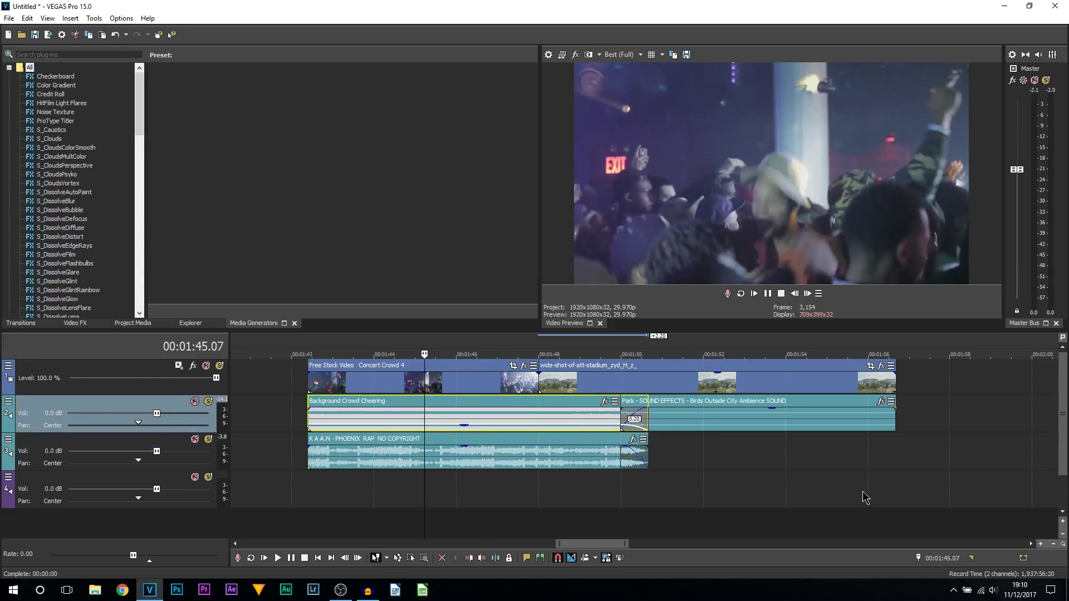
pyautogui.press('space')
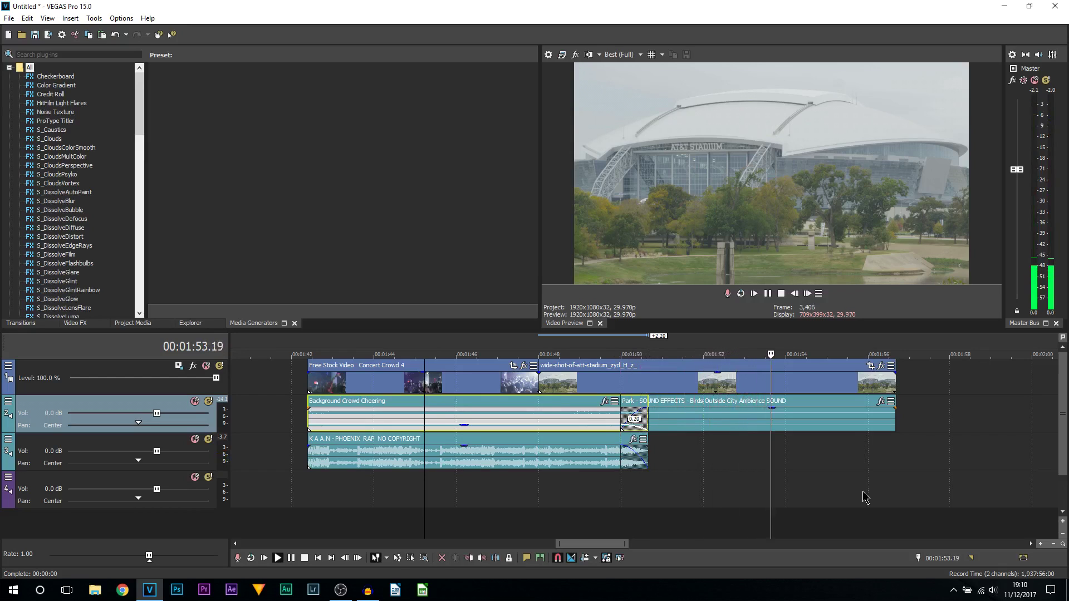
pyautogui.press('space')
pyautogui.click(724, 453)
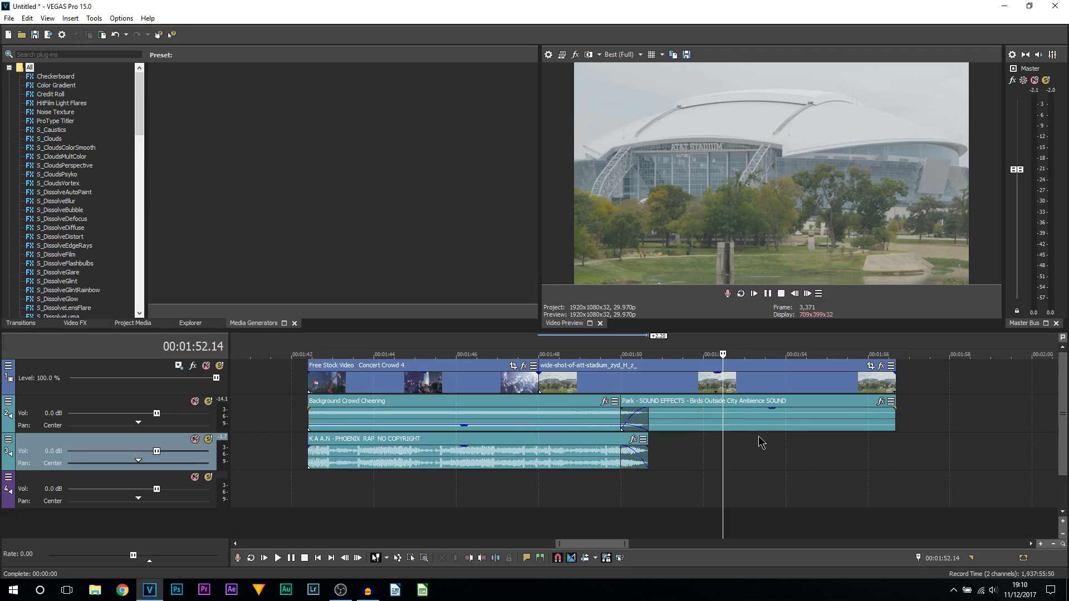
pyautogui.click(537, 381)
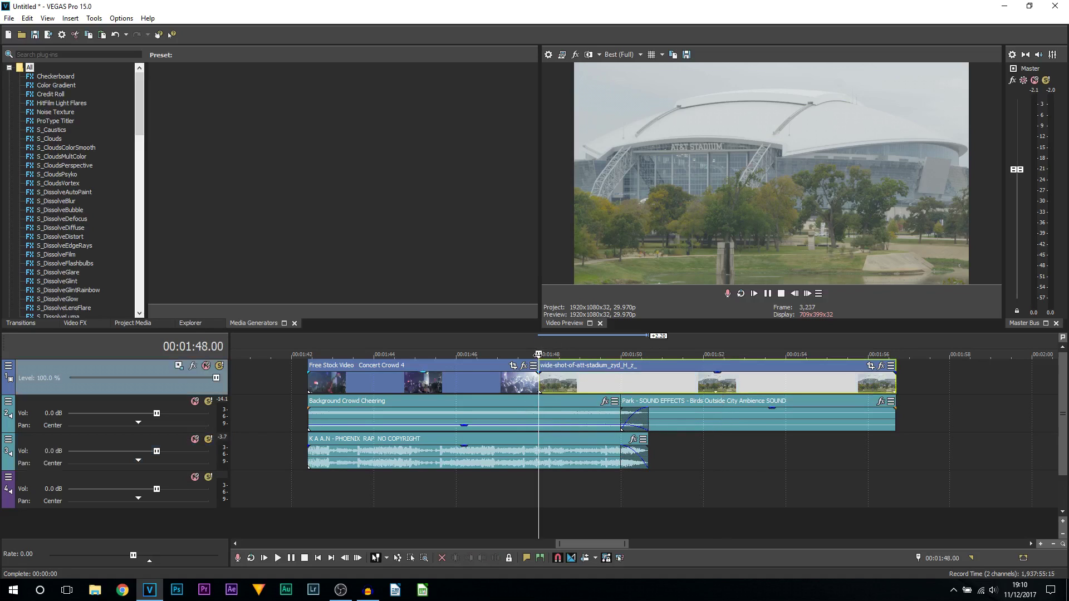